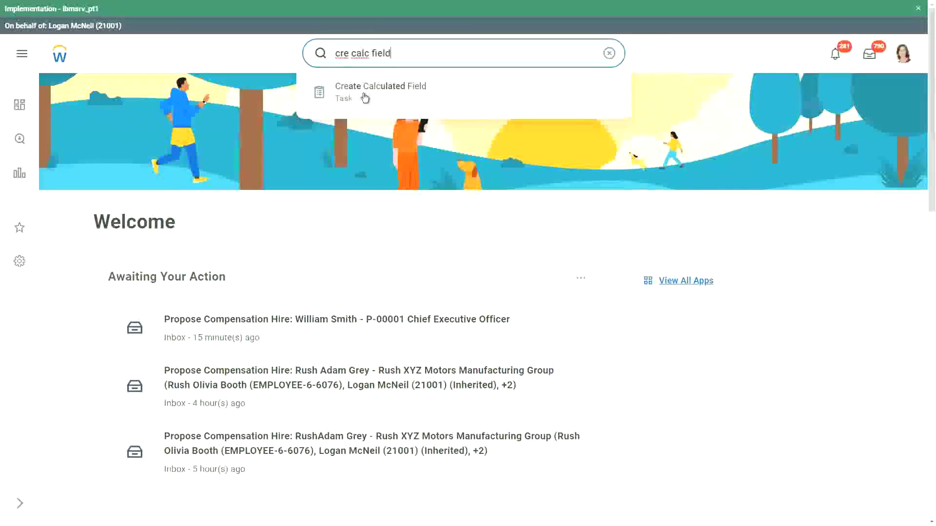
# - Start the Create Calculated Field task and name the field CF-WW-Eval Exp-Test
pyautogui.click(364, 92)
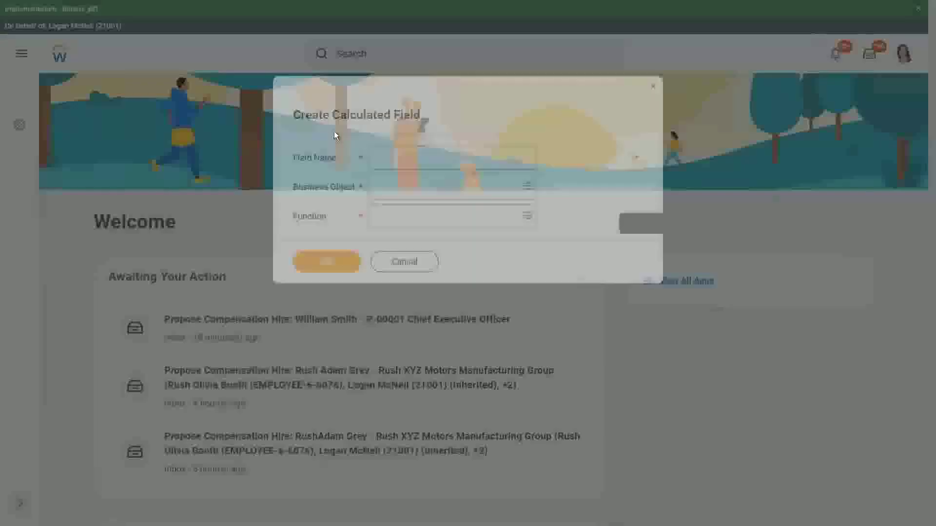
pyautogui.click(383, 150)
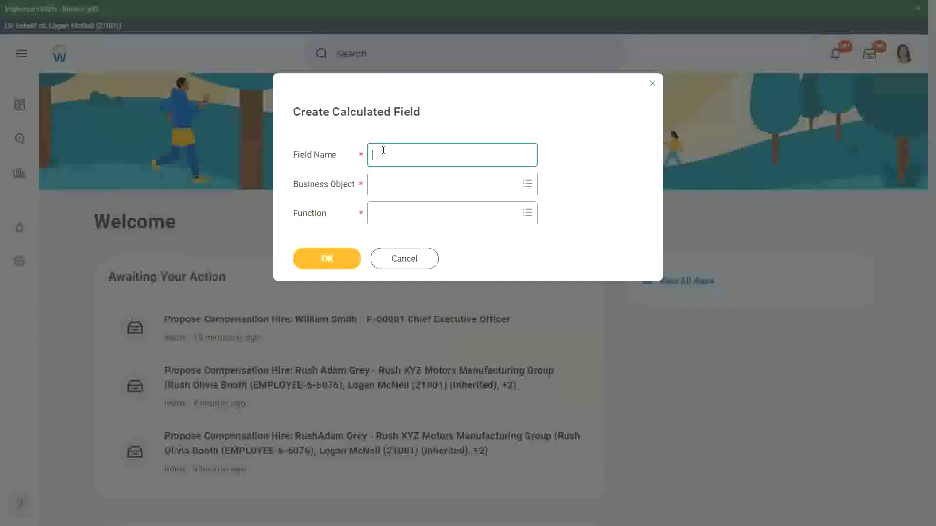
pyautogui.write('CF-WW-')
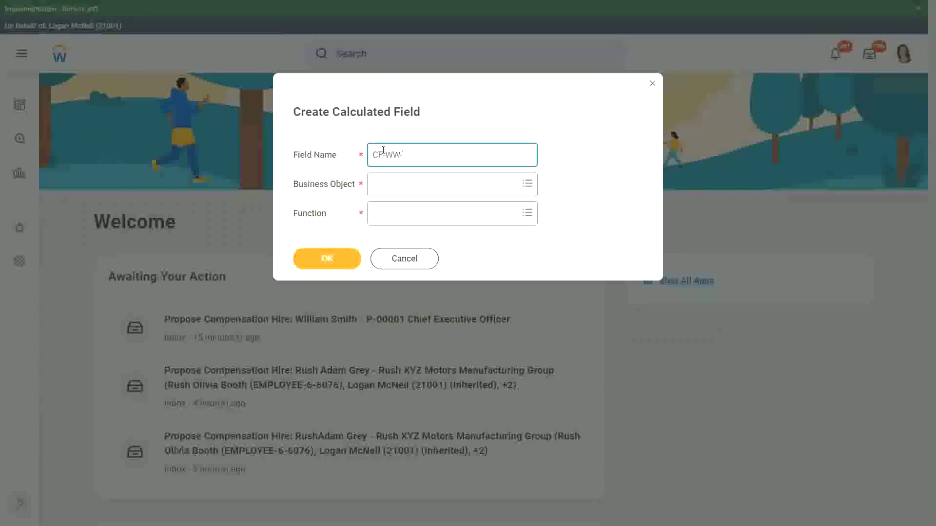
pyautogui.write('Eval Exp -')
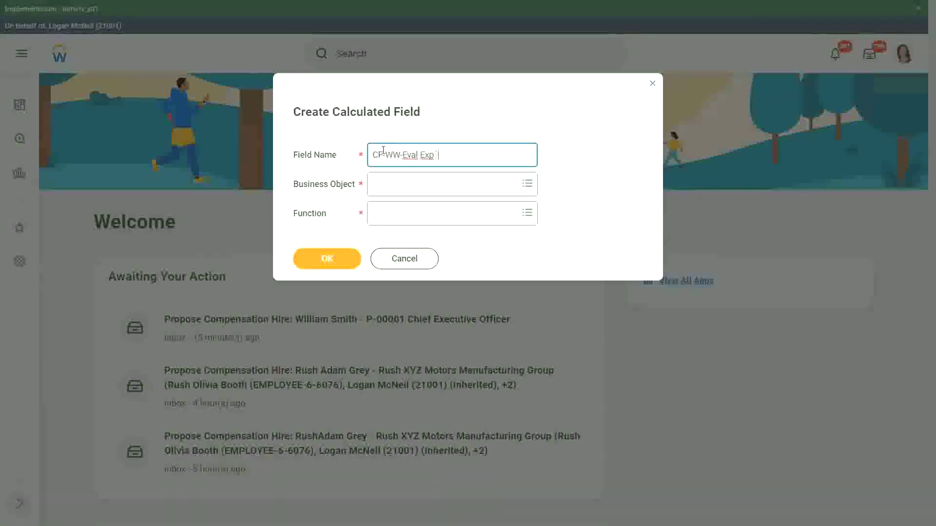
pyautogui.press('BackSpace')
pyautogui.press('BackSpace')
pyautogui.write('-Test')
pyautogui.press('Tab')
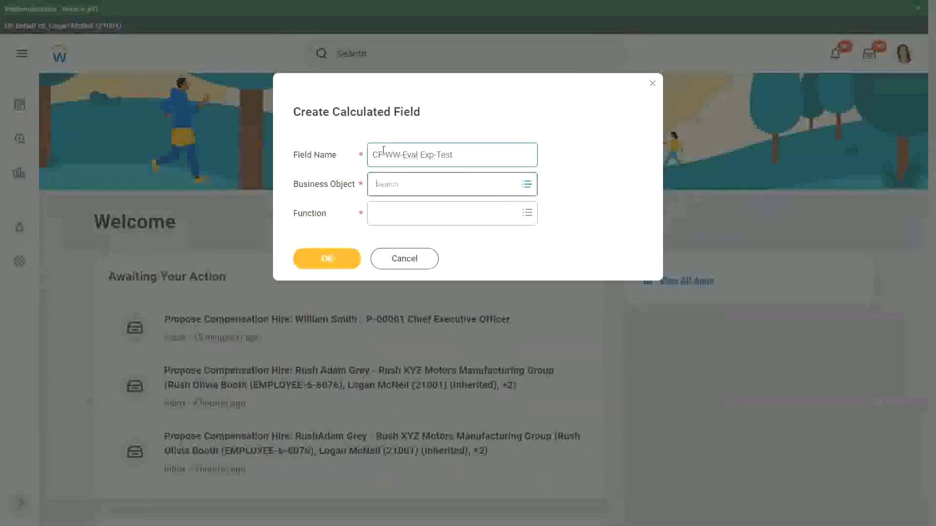
# - Set the business object to Worker and the function to Evaluate Expression, and continue to the field's definition
pyautogui.write('worker')
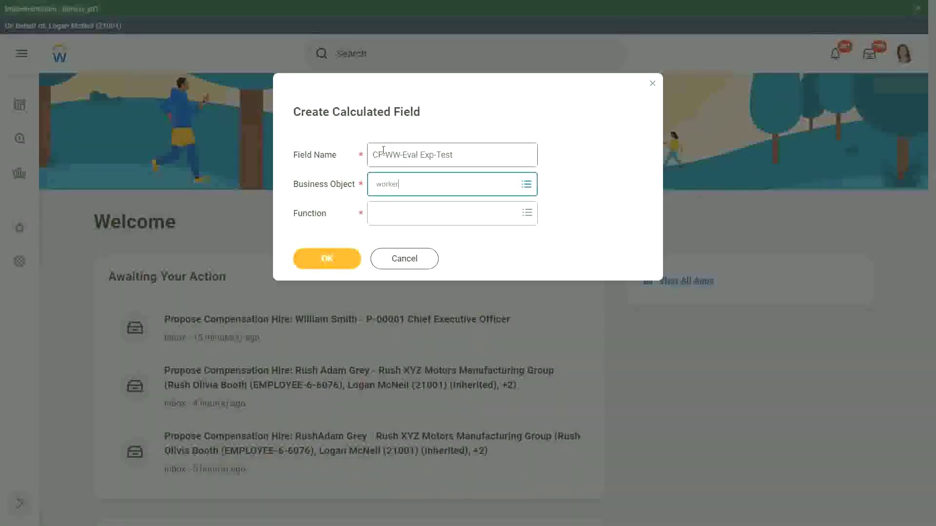
pyautogui.press('Return')
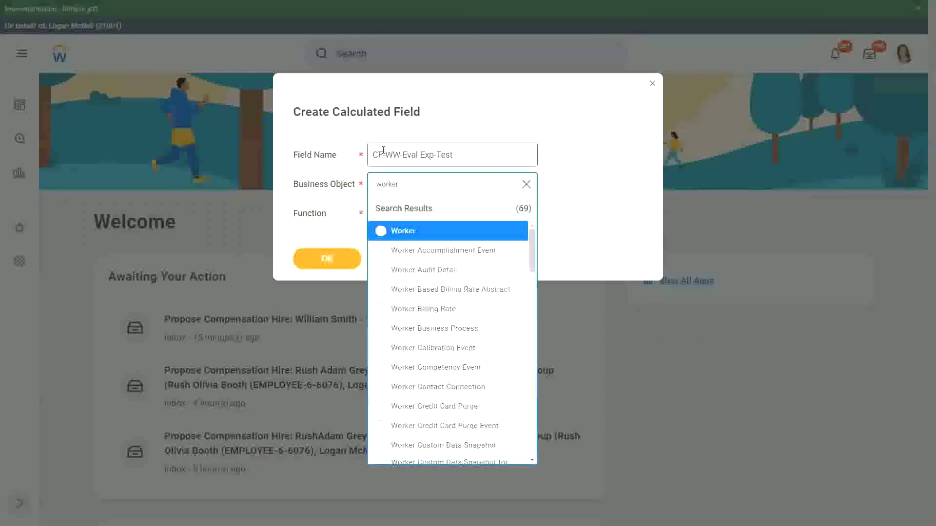
pyautogui.press('Return')
pyautogui.press('Tab')
pyautogui.write('ev')
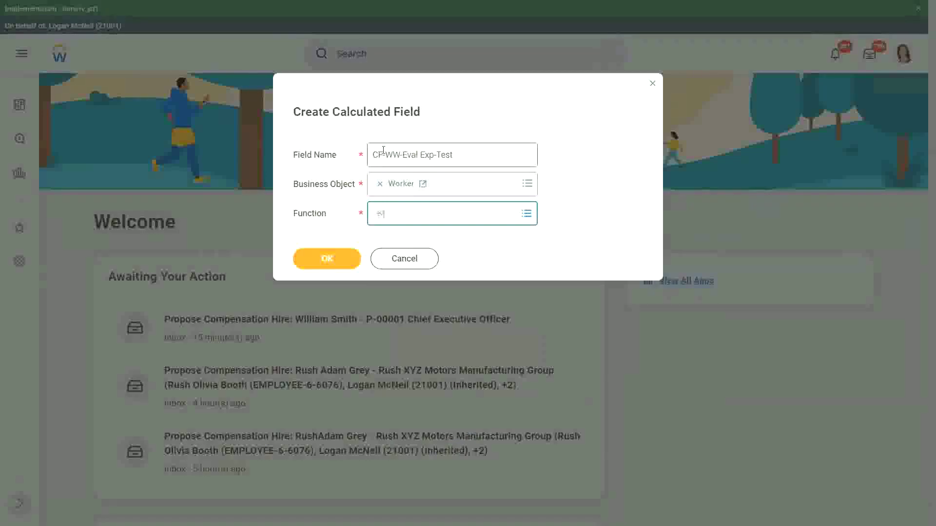
pyautogui.write('al exp')
pyautogui.press('Return')
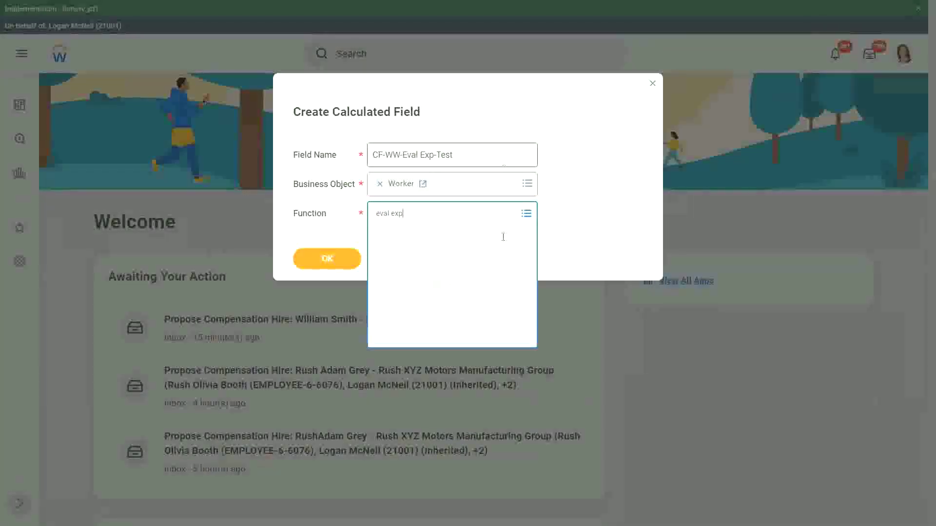
pyautogui.click(396, 260)
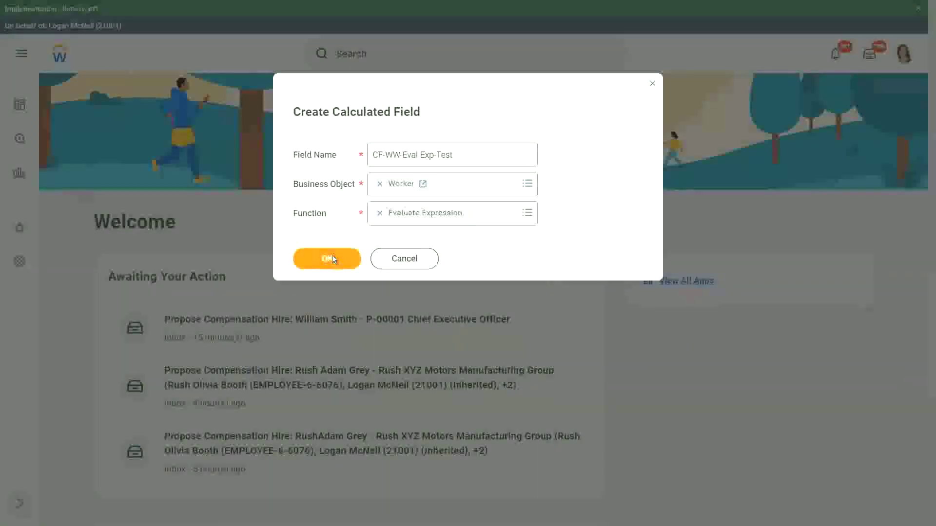
pyautogui.click(332, 256)
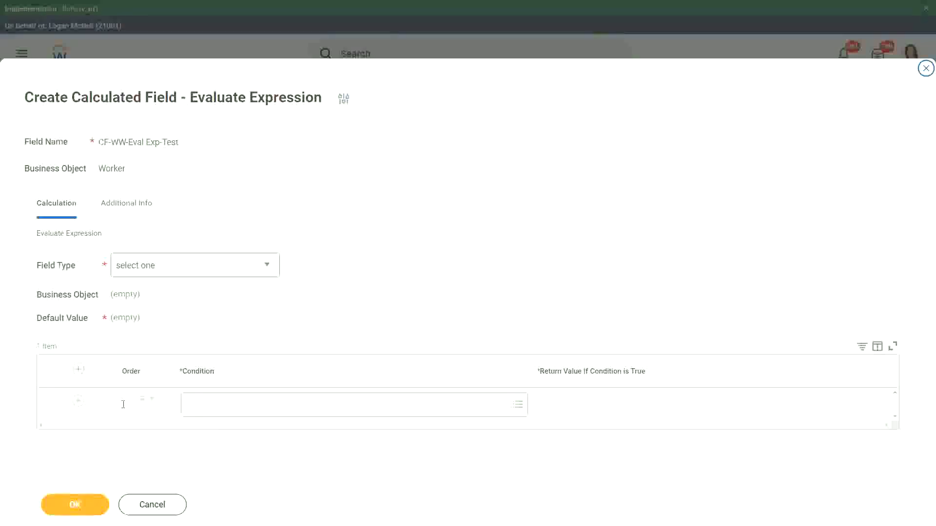
# - Annotate the Condition field of the first row with the text "Boolean or a T/F field"
pyautogui.click(213, 404)
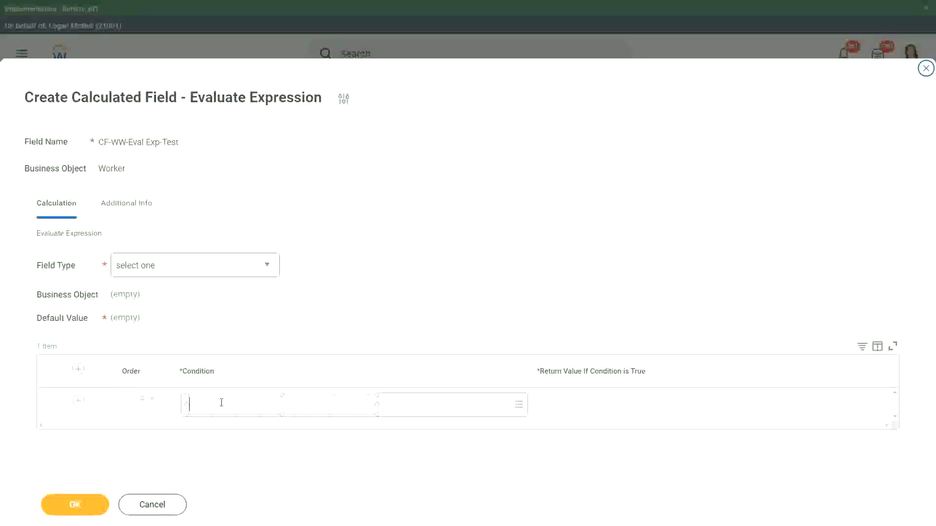
pyautogui.write('Boo')
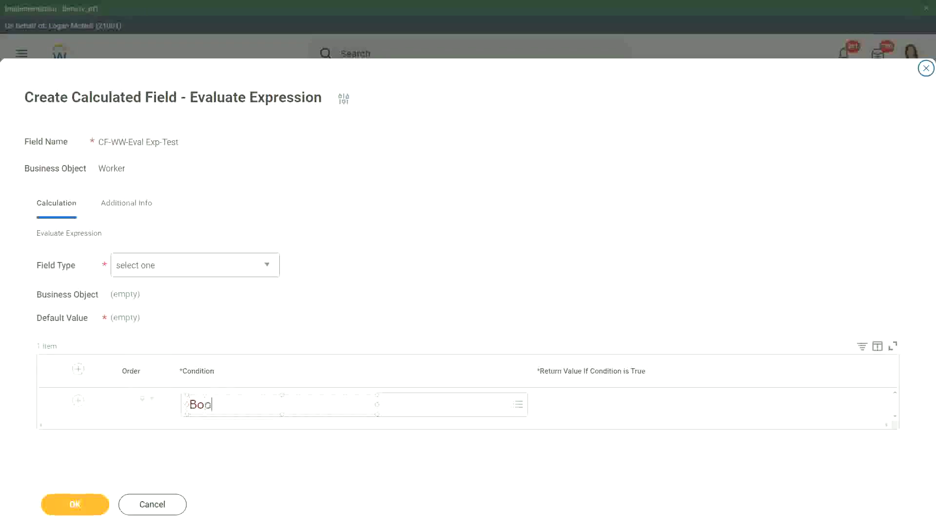
pyautogui.write('lean or a')
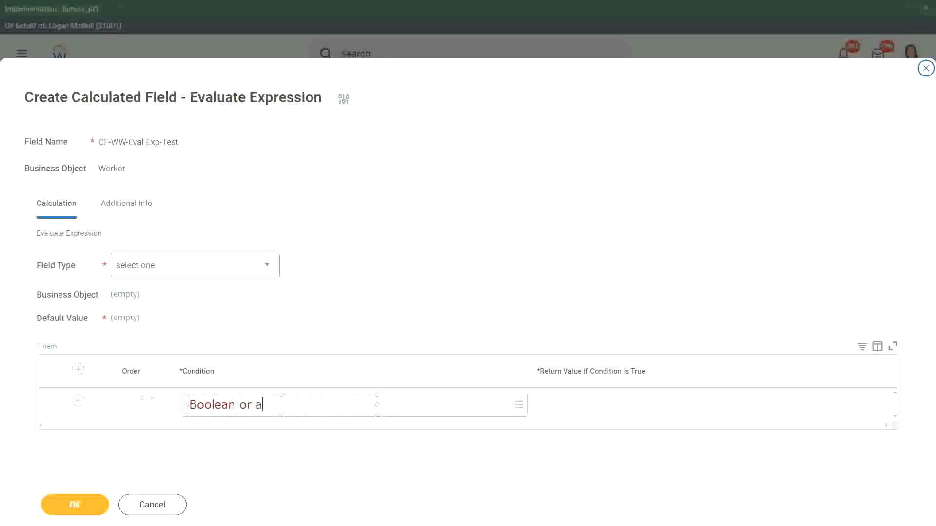
pyautogui.write(' T/F field')
pyautogui.click(324, 310)
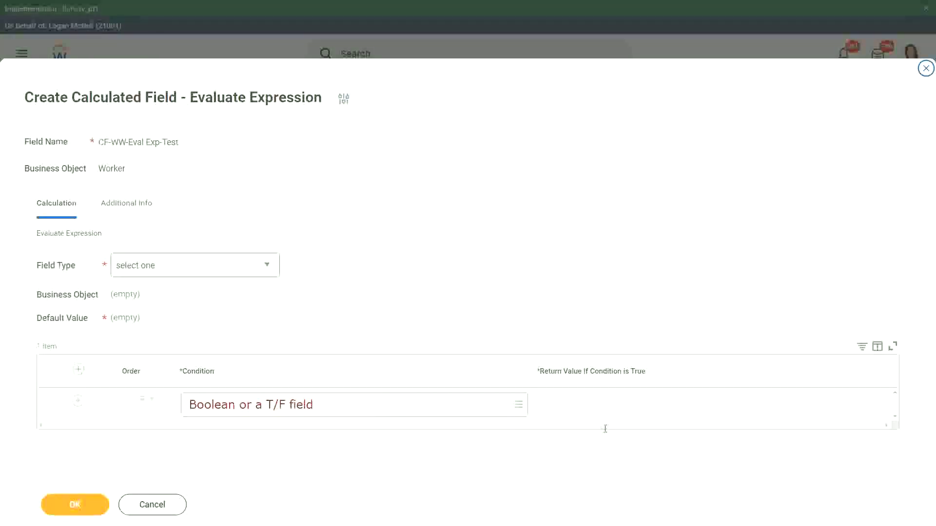
# - Annotate the Return Value If Condition is True column with "Another Calc Field that gives the result", widened to one line
pyautogui.click(540, 406)
pyautogui.write('Another Calc Field')
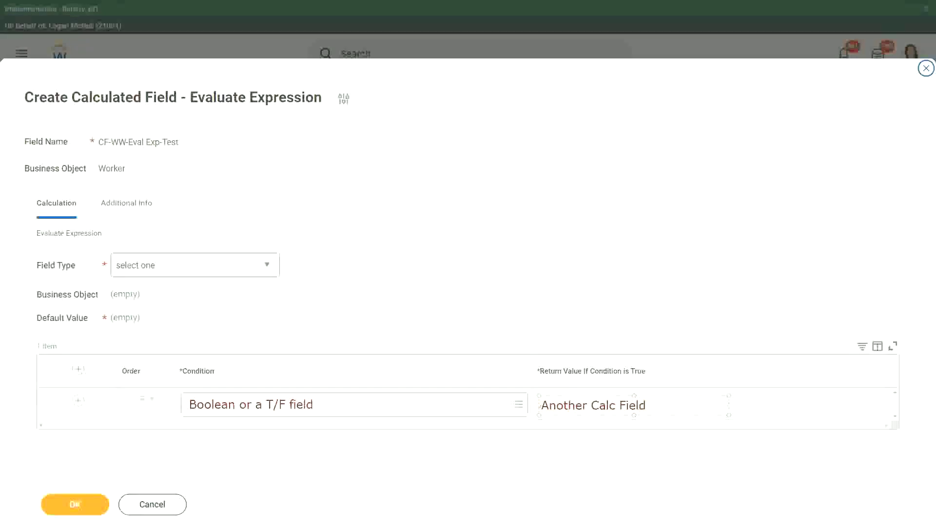
pyautogui.write(' that gives the result')
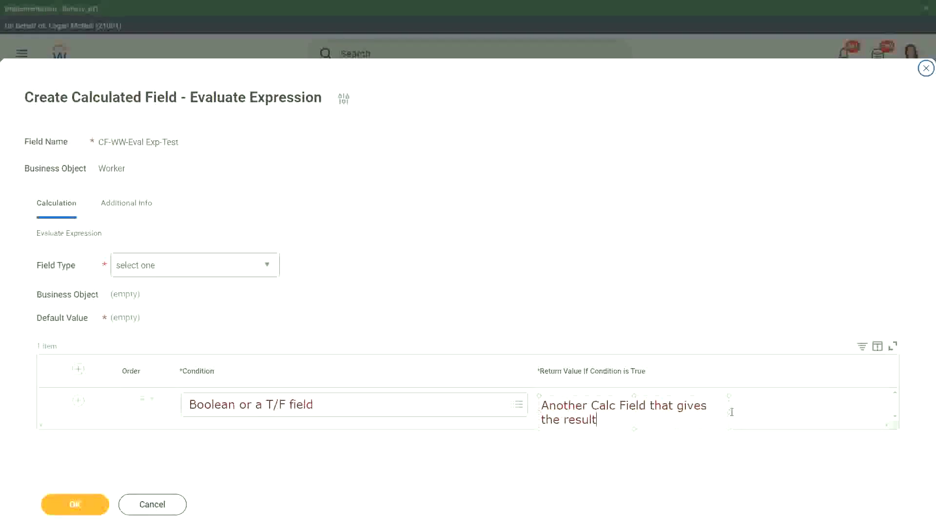
pyautogui.moveTo(730, 413); pyautogui.dragTo(810, 409)
pyautogui.click(523, 453)
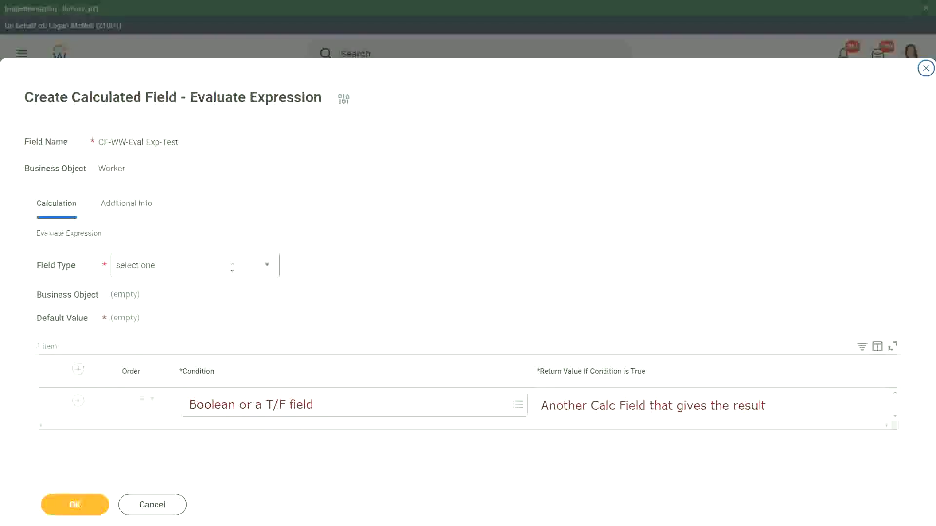
# - Set the calculated field's Field Type to Text
pyautogui.click(269, 266)
pyautogui.click(269, 266)
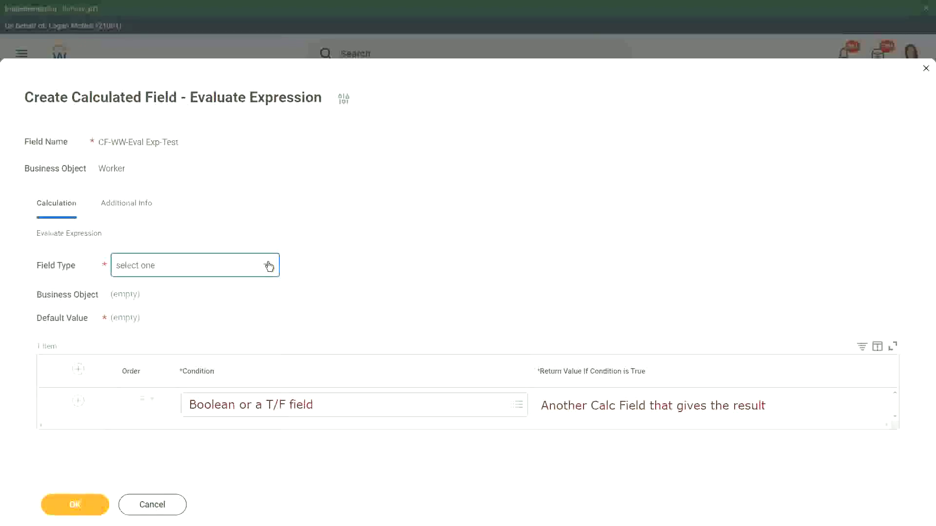
pyautogui.click(269, 266)
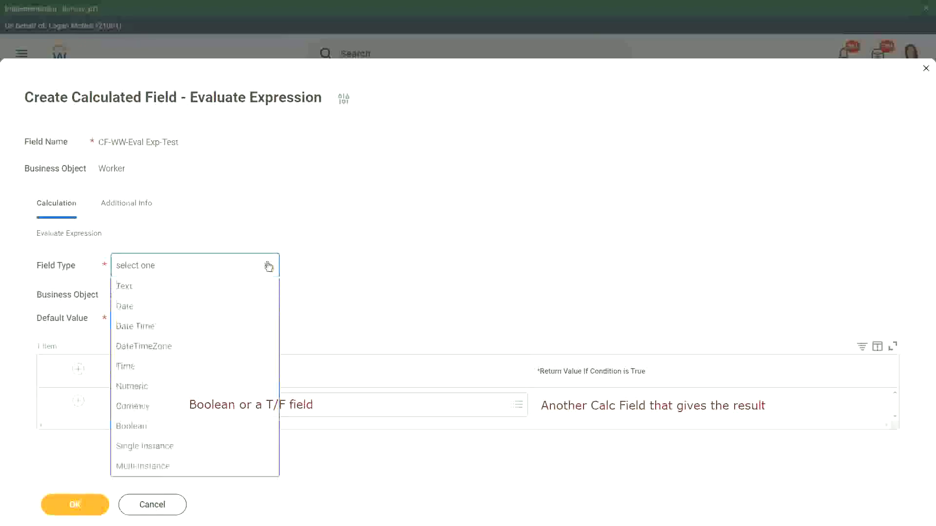
pyautogui.click(131, 308)
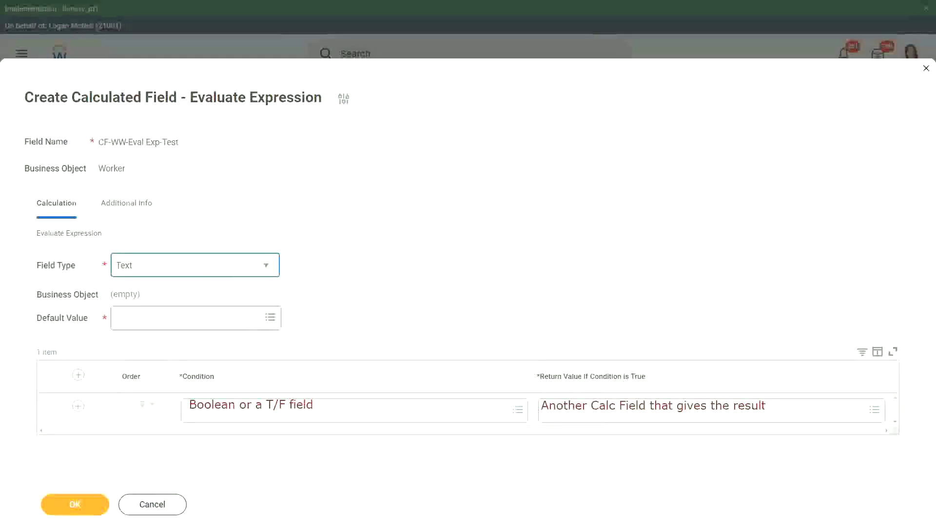
# - Annotate the Default Value field with the text "Some Default Value" and adjust the annotation's position slightly
pyautogui.click(126, 318)
pyautogui.write('S')
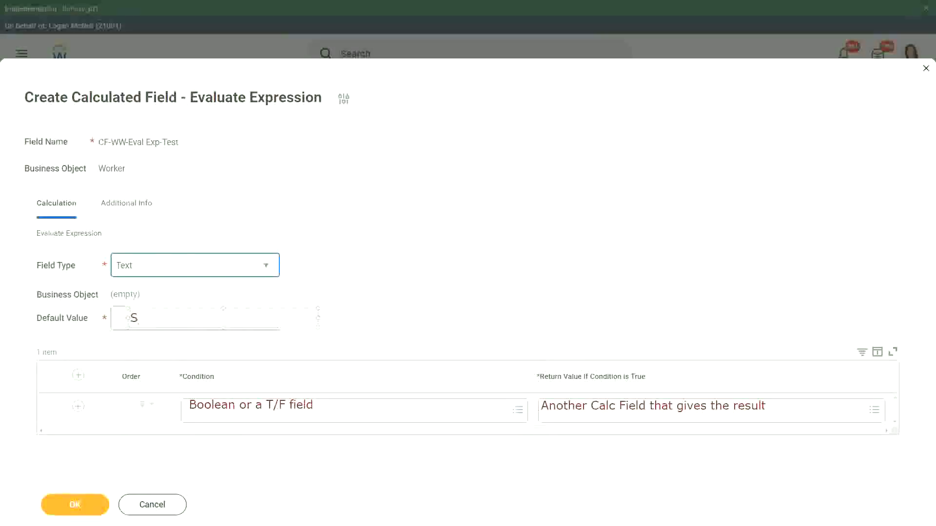
pyautogui.write('ome Default Value')
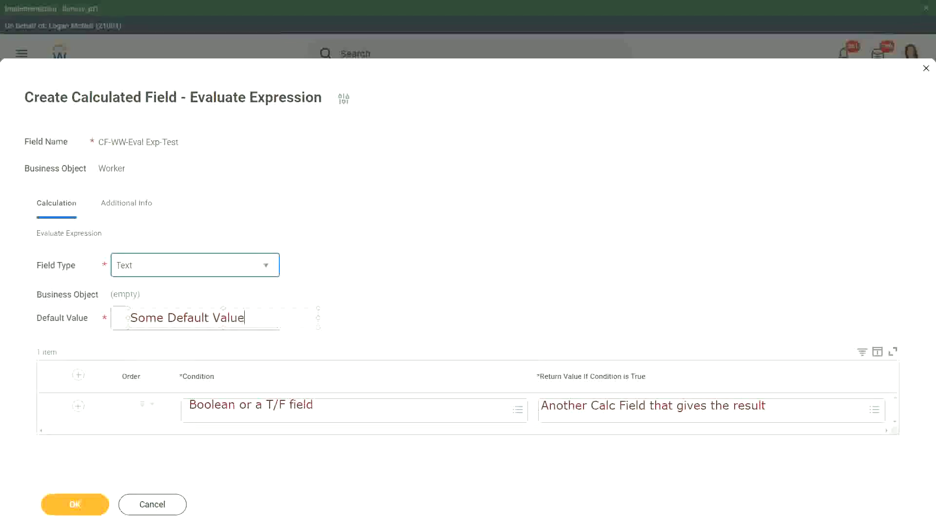
pyautogui.moveTo(232, 309); pyautogui.dragTo(227, 308)
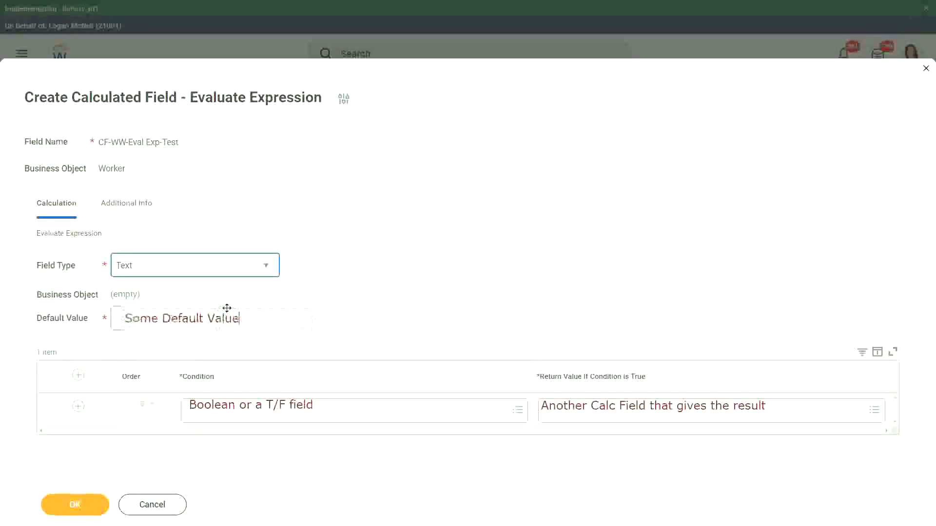
pyautogui.click(387, 309)
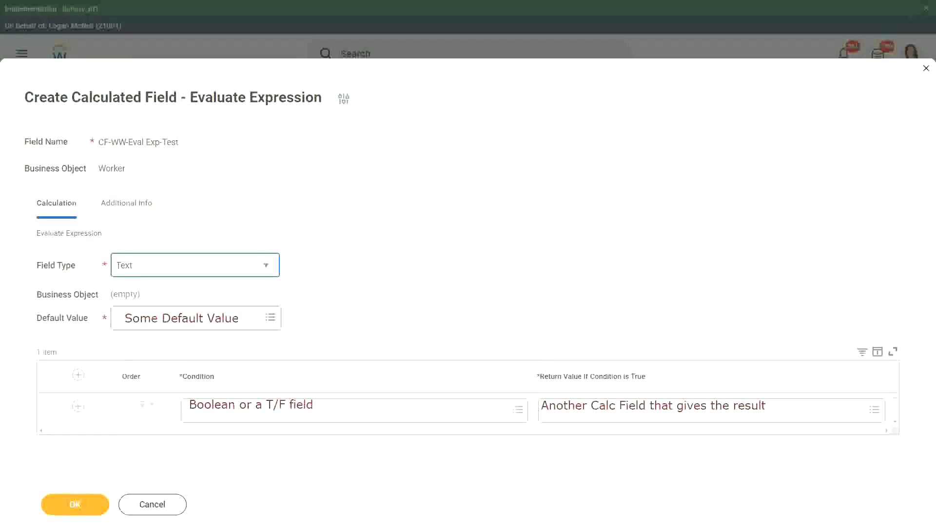
# - Replace the return value annotation with "Type in the value that you want in the output", widened to one line
pyautogui.click(611, 404)
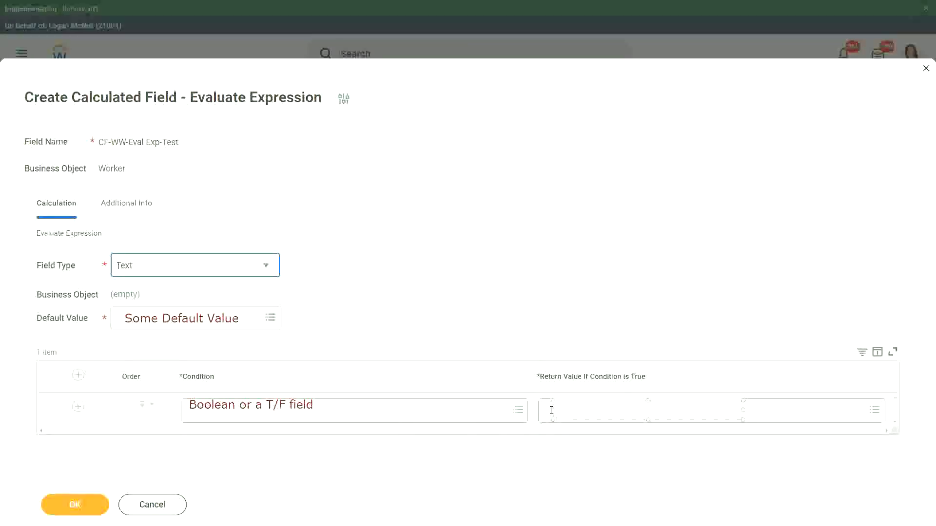
pyautogui.write('Type in the value that you ')
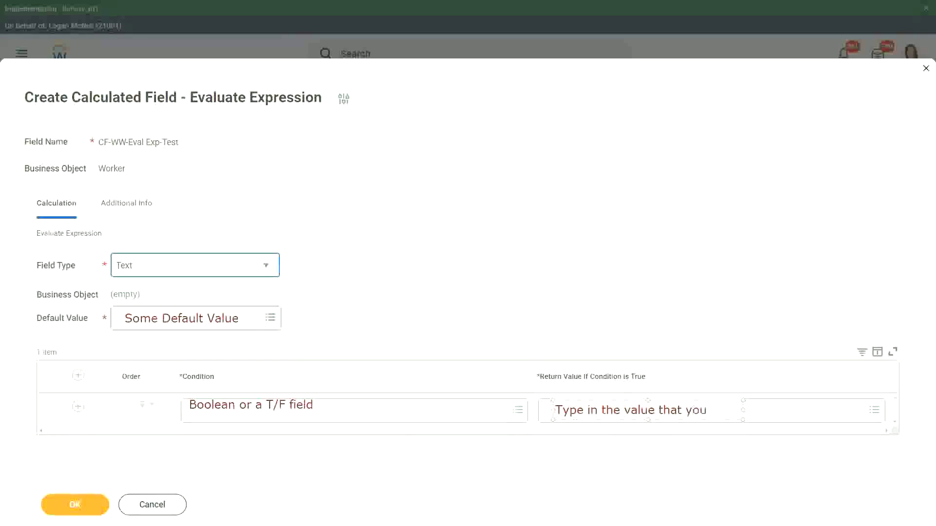
pyautogui.write('want in the o')
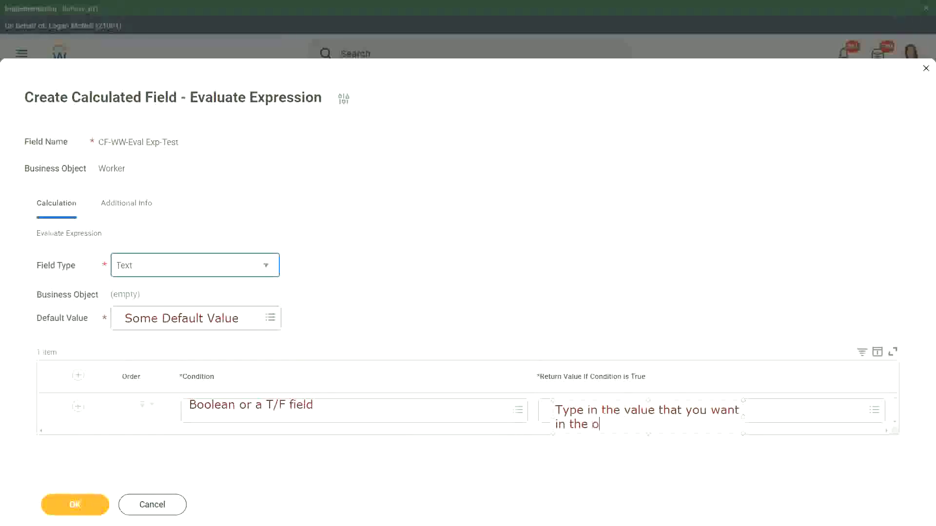
pyautogui.write('utput')
pyautogui.moveTo(743, 416); pyautogui.dragTo(855, 409)
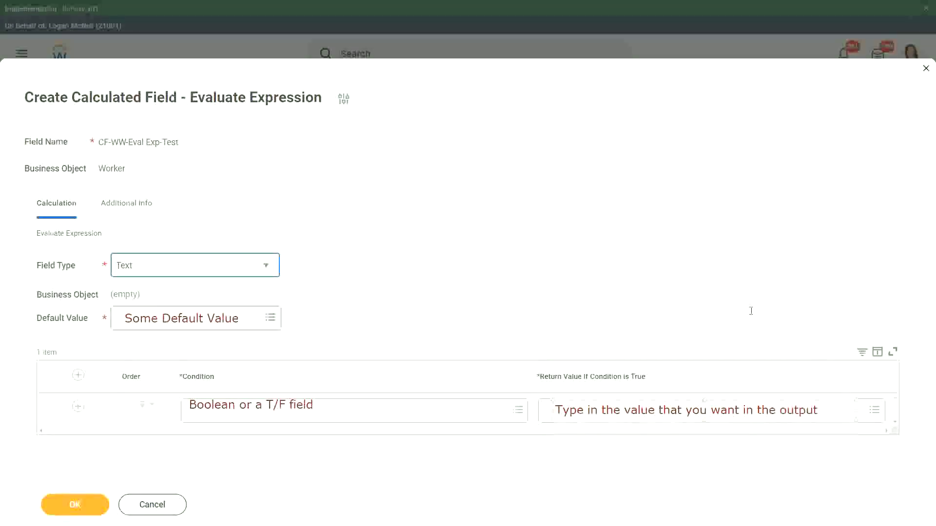
pyautogui.click(734, 293)
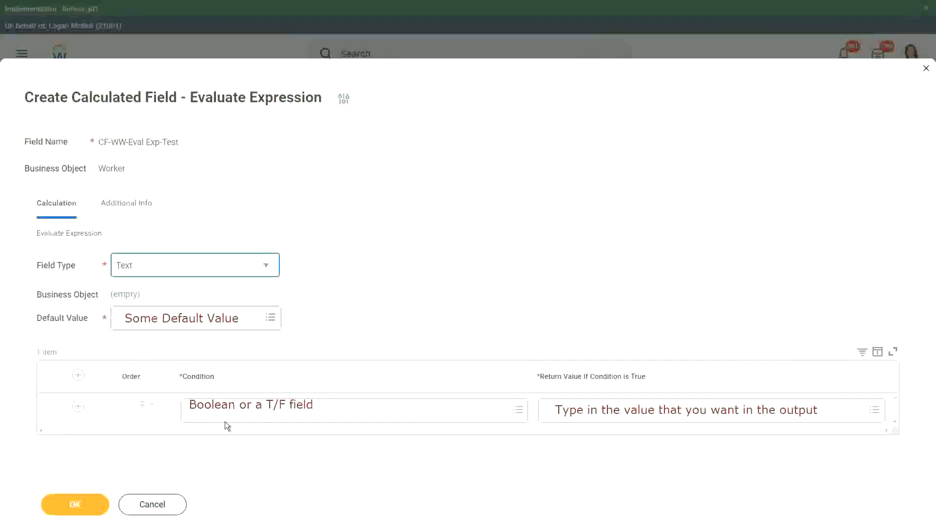
# - Cancel the calculated field, discarding its changes, and dismiss the Implementation banner
pyautogui.click(153, 504)
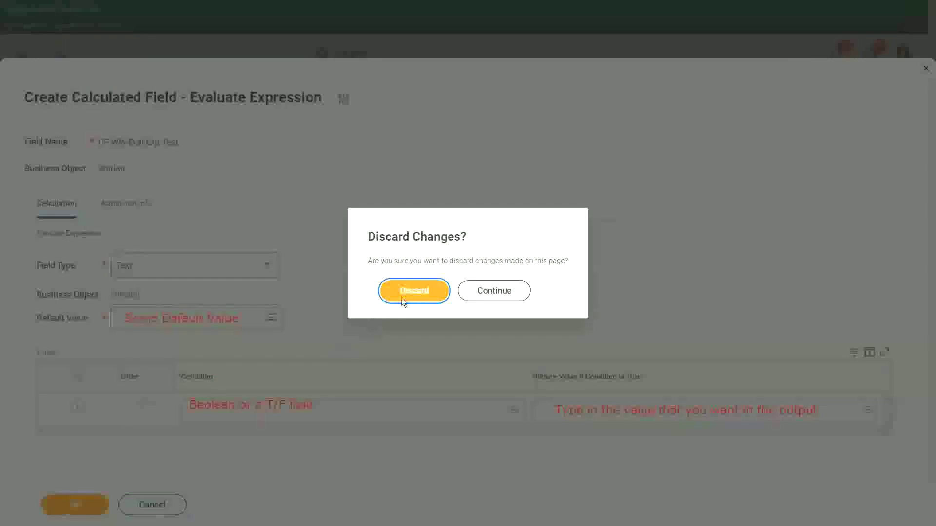
pyautogui.click(420, 292)
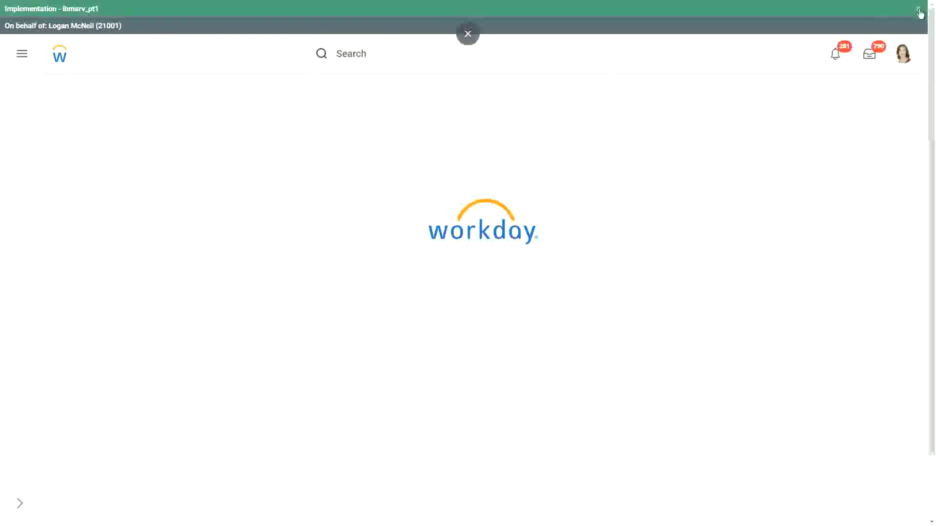
pyautogui.click(918, 10)
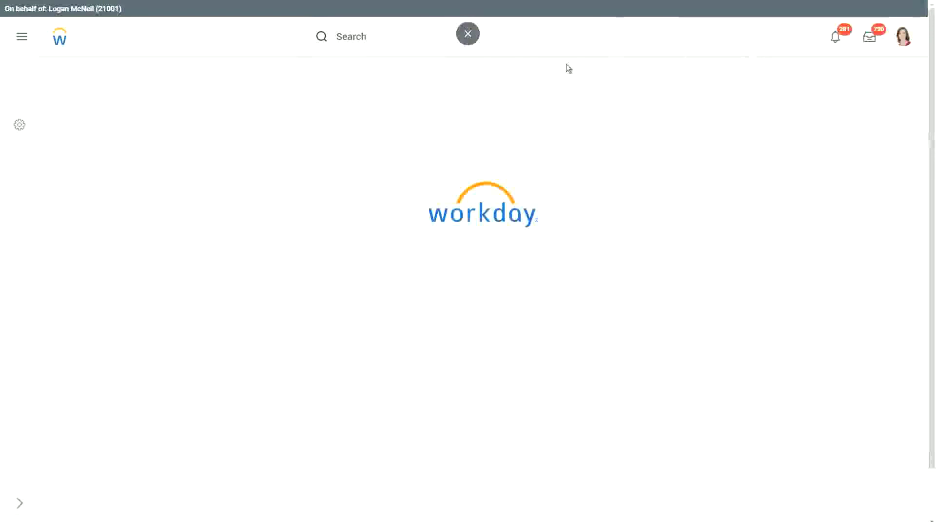